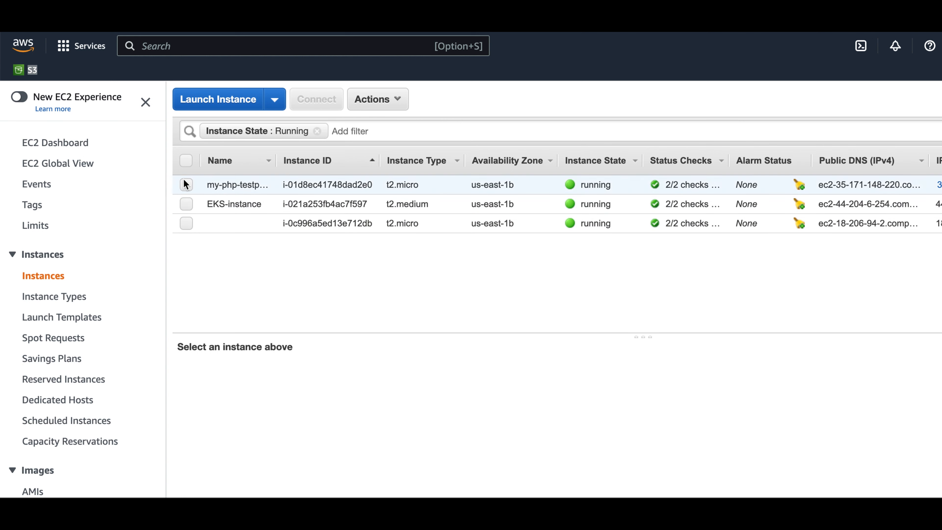
# Step: Allocate a new Elastic IP address from Amazon's pool of IPv4 addresses in the us-east-1 network border group
pyautogui.click(74, 148)
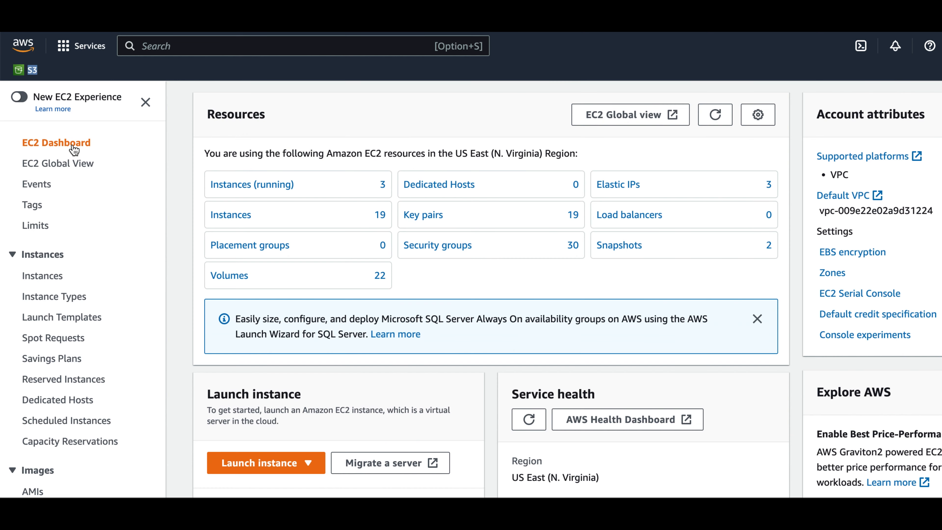
pyautogui.click(616, 190)
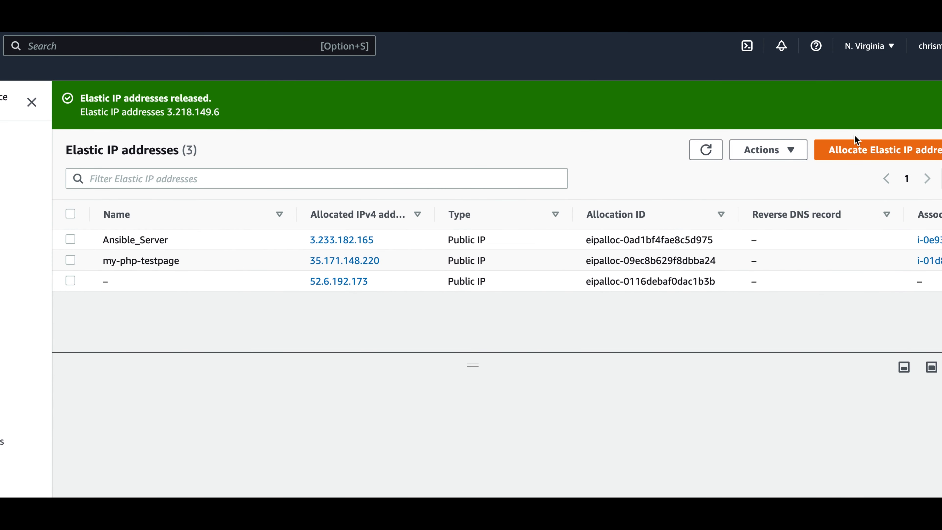
pyautogui.click(858, 156)
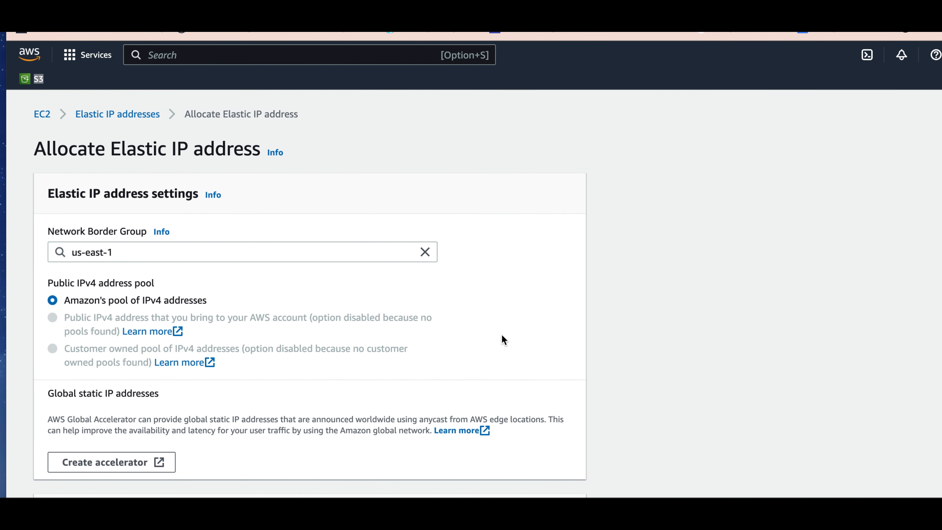
pyautogui.scroll(-3, 501, 338)
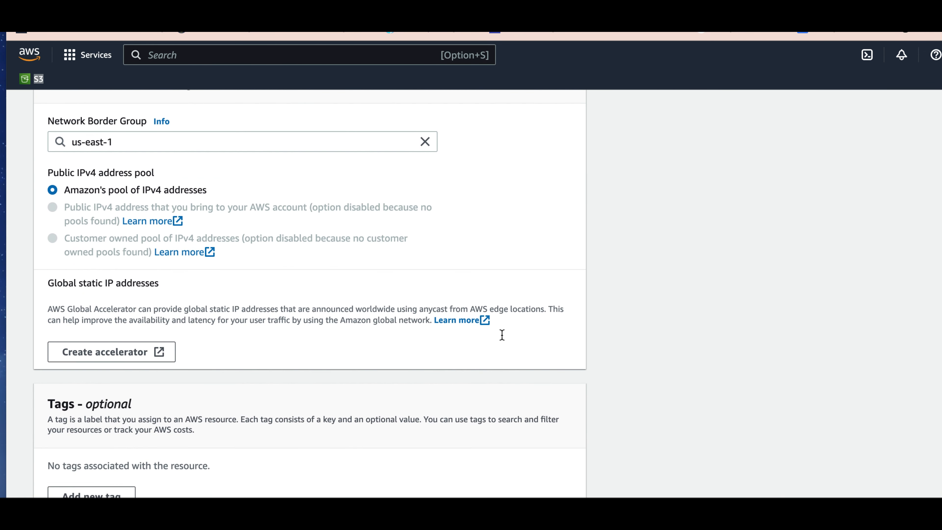
pyautogui.scroll(-1, 502, 335)
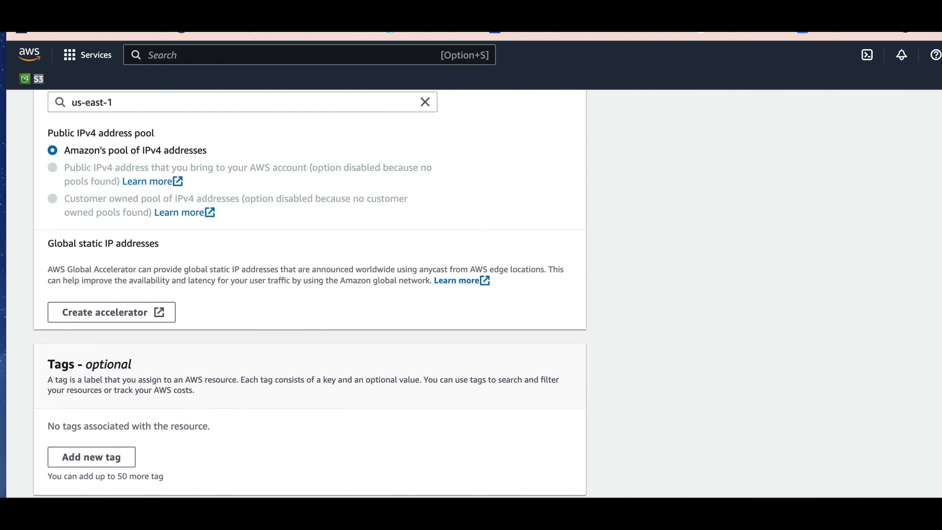
pyautogui.click(557, 465)
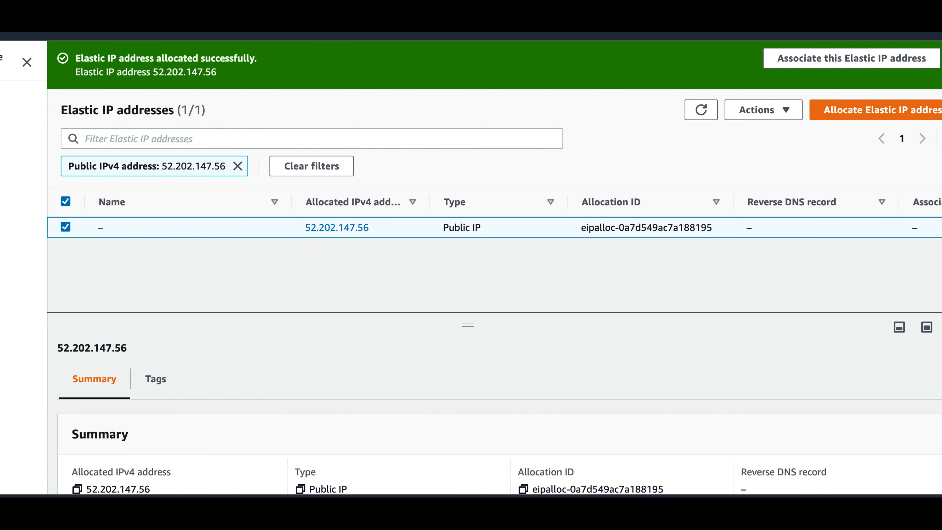
pyautogui.click(785, 110)
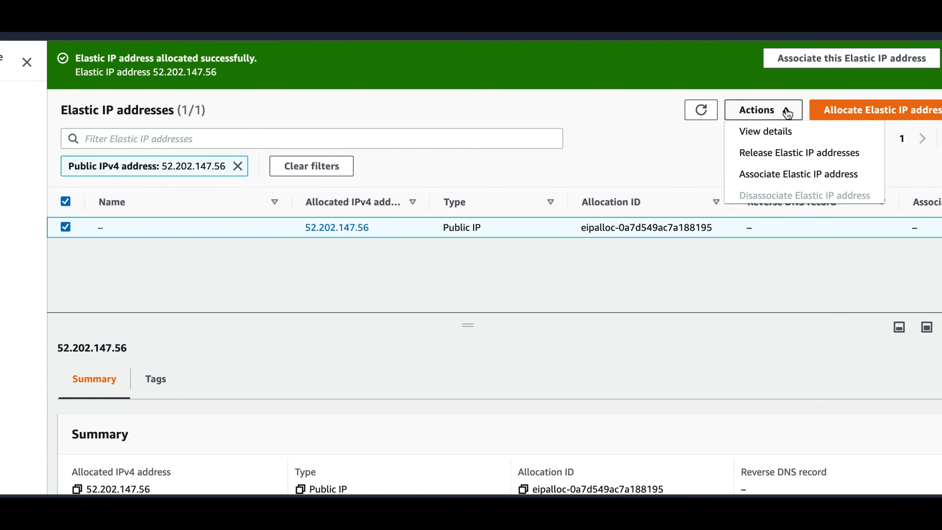
pyautogui.click(794, 182)
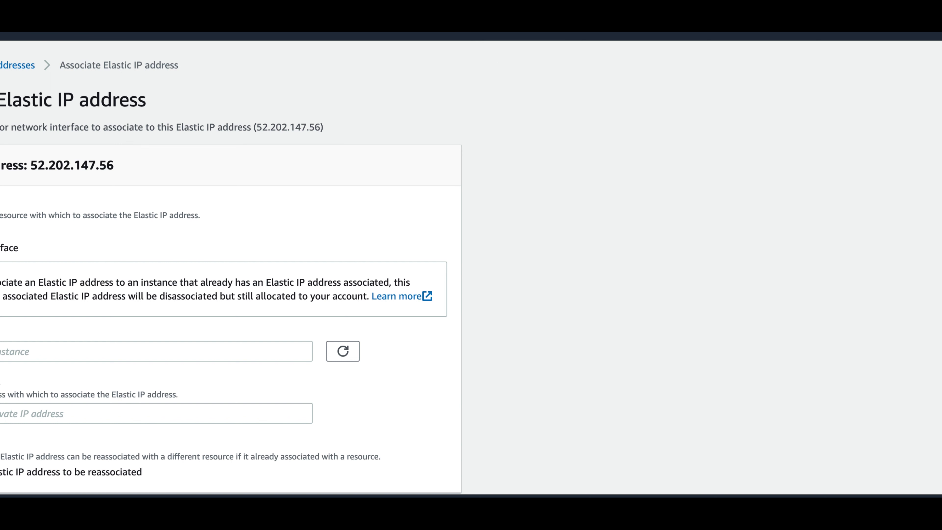
pyautogui.click(292, 351)
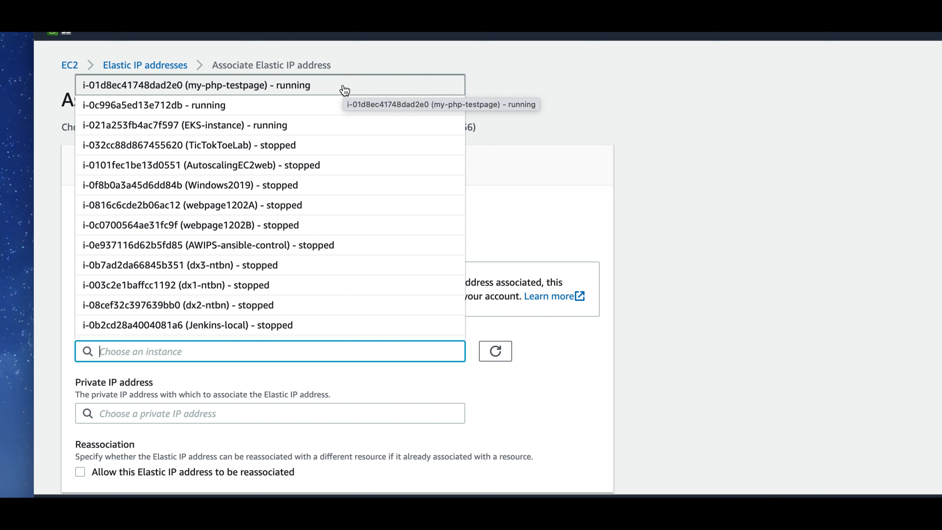
pyautogui.click(734, 170)
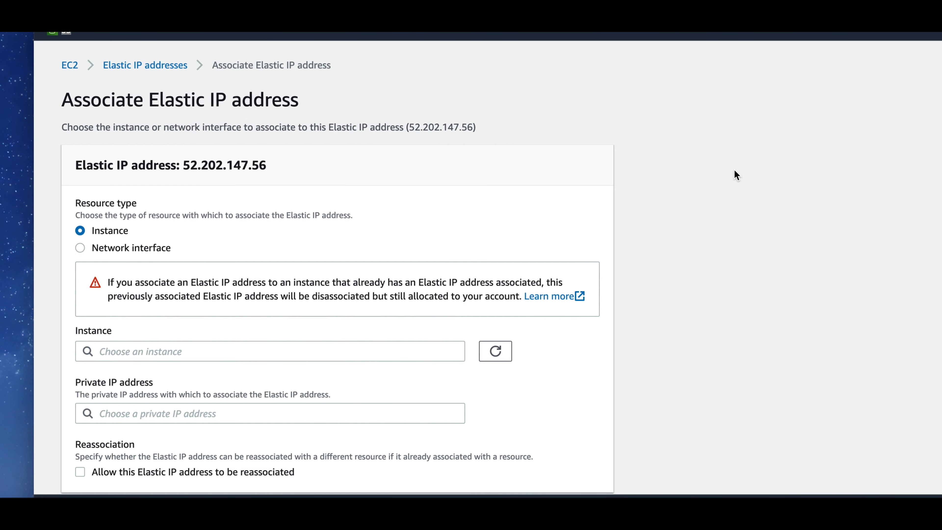
pyautogui.scroll(-2, 734, 171)
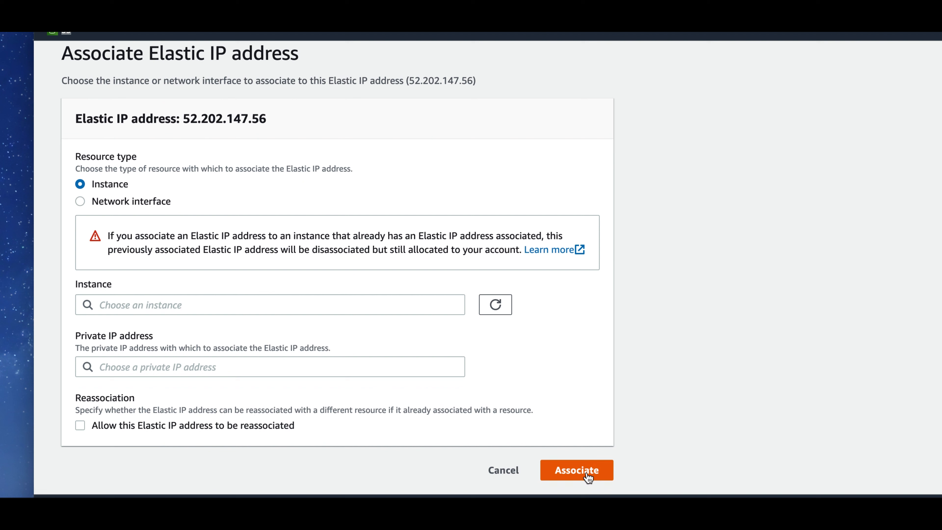
pyautogui.click(430, 307)
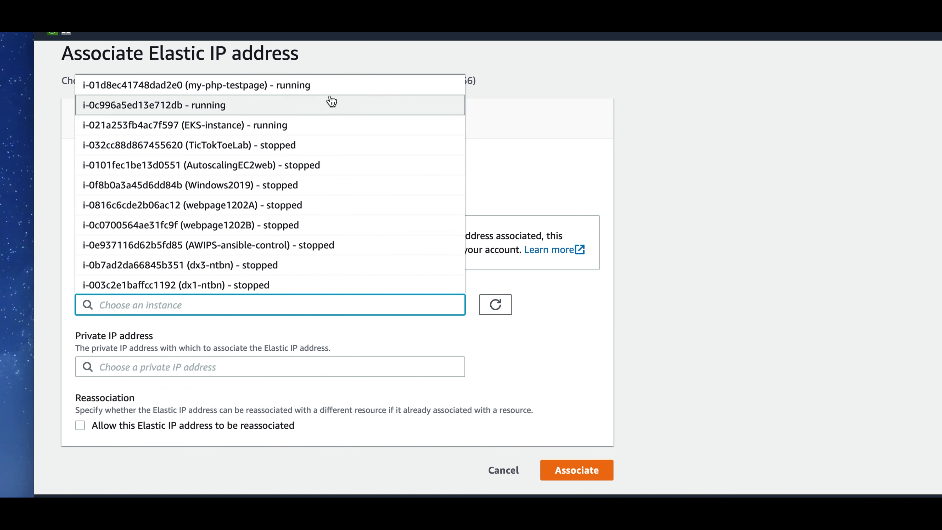
pyautogui.click(330, 86)
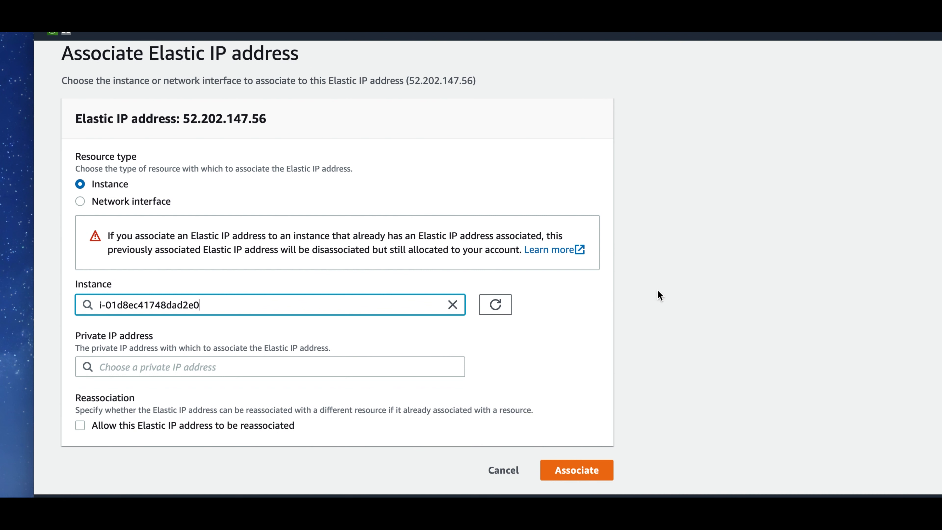
pyautogui.click(502, 470)
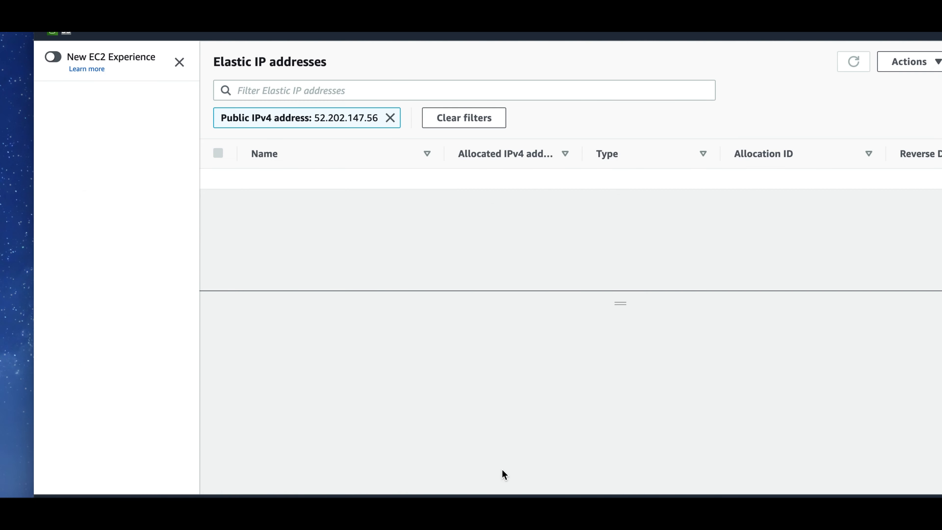
# Step: Return to the EC2 dashboard and list the running instances
pyautogui.click(66, 103)
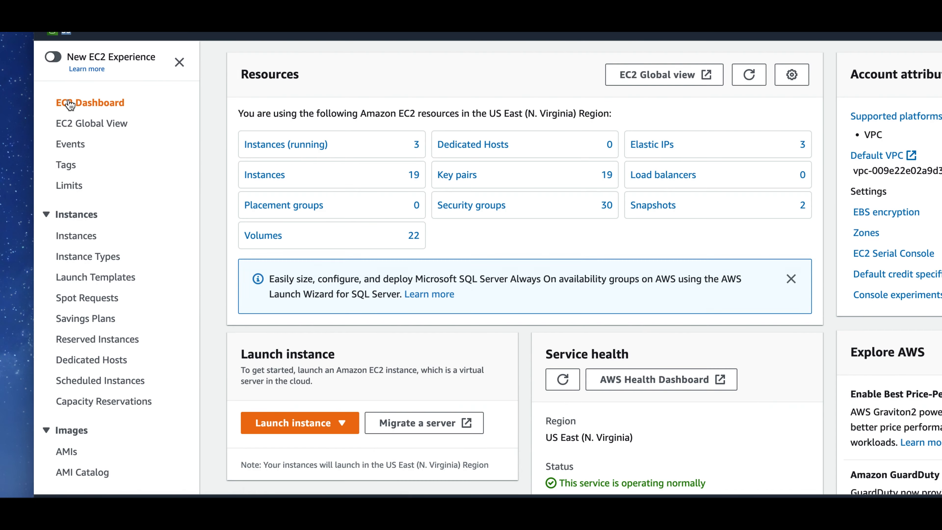
pyautogui.click(283, 145)
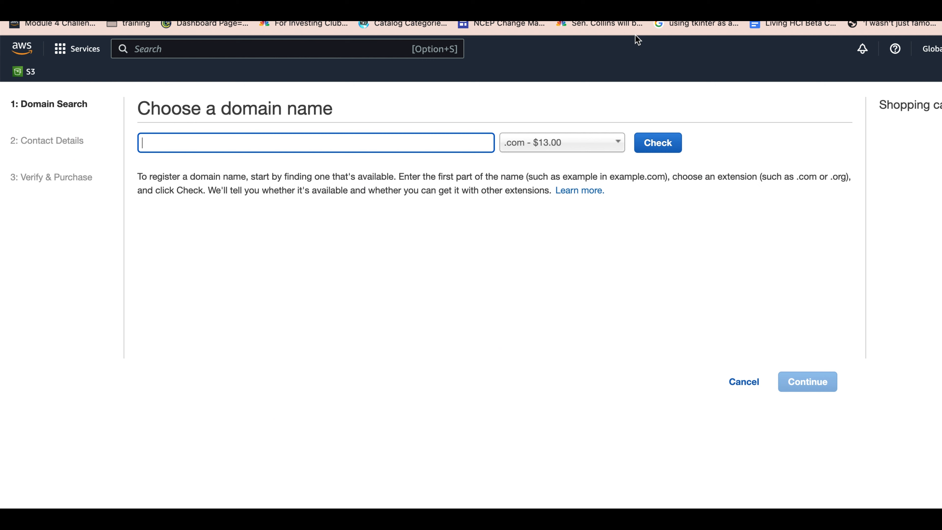
# Step: Paste the full .link domain name into the domain search and try to check its availability
pyautogui.rightClick(264, 141)
pyautogui.click(303, 235)
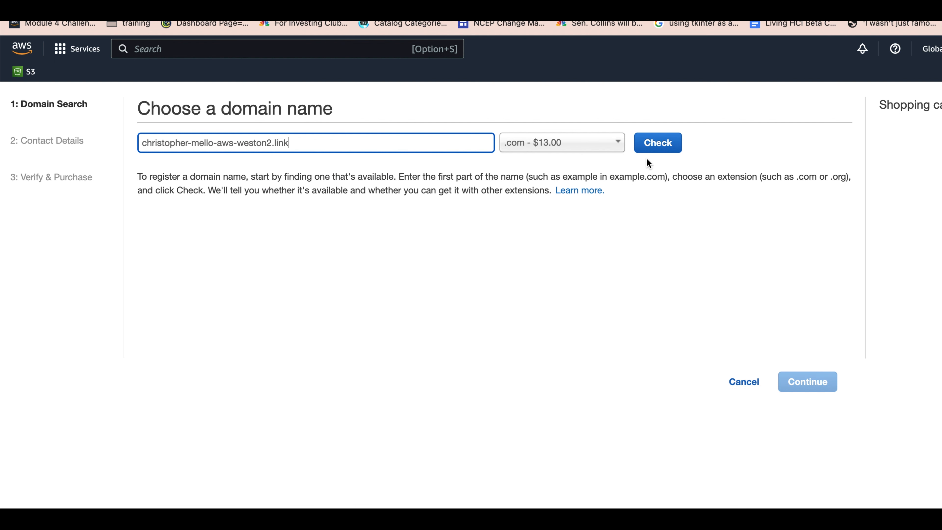
pyautogui.click(665, 147)
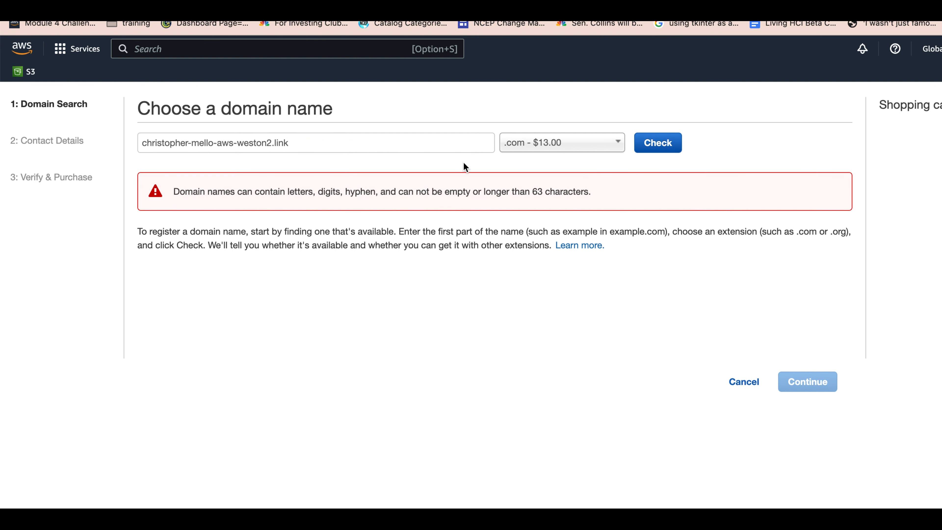
# Step: Remove the .link extension from the searched domain name and check its availability again with the .com extension
pyautogui.click(300, 143)
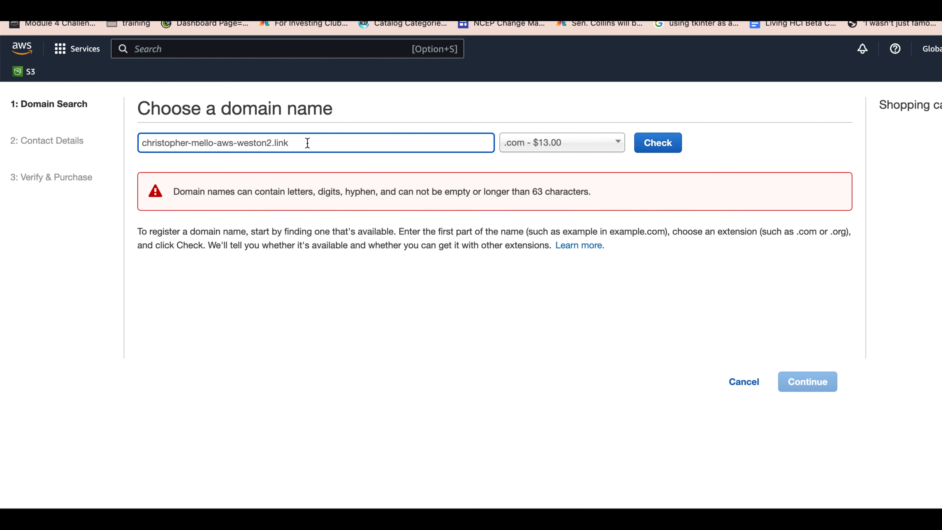
pyautogui.press('Left')
pyautogui.press('Left')
pyautogui.press('Left')
pyautogui.press('Left')
pyautogui.press('BackSpace')
pyautogui.press('BackSpace')
pyautogui.press('BackSpace')
pyautogui.press('BackSpace')
pyautogui.click(662, 146)
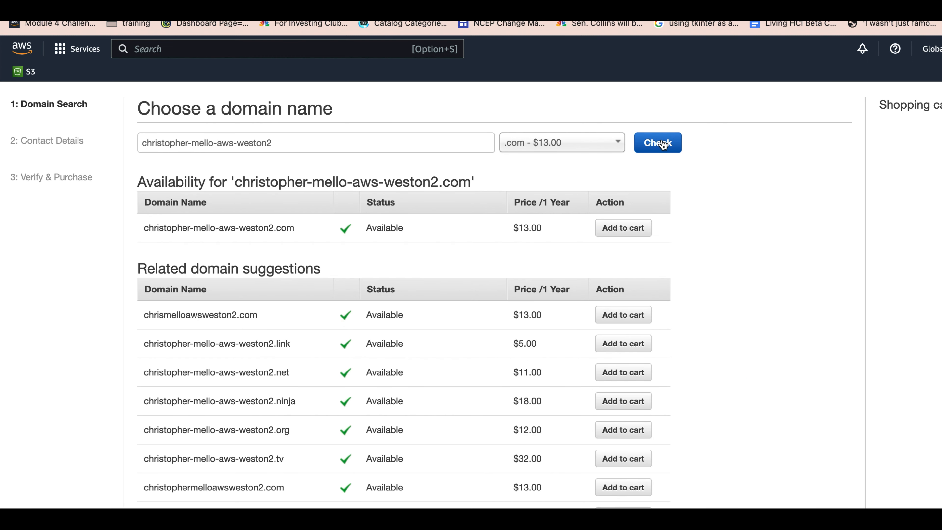
# Step: Add the suggested .link version of the searched name, priced $5.00, to the cart and proceed to the contact details
pyautogui.scroll(-8, 787, 193)
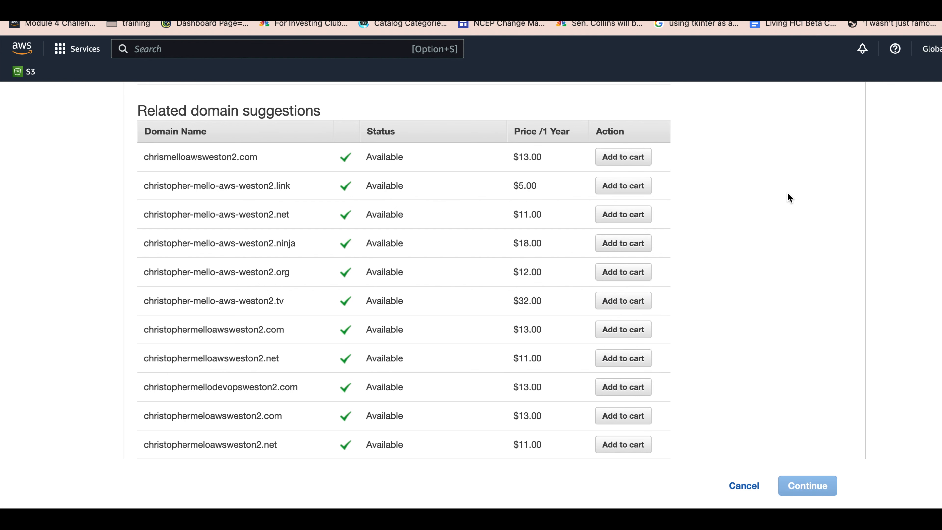
pyautogui.scroll(2, 789, 198)
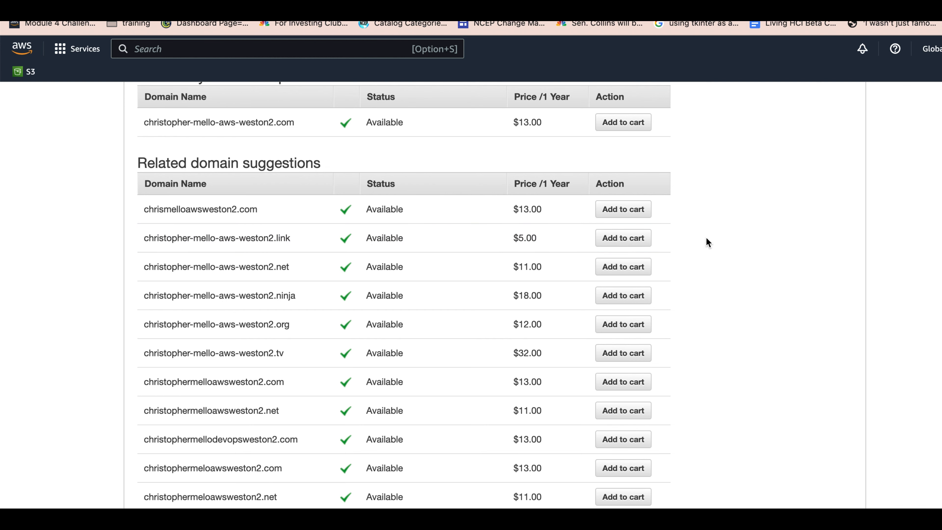
pyautogui.scroll(3, 706, 239)
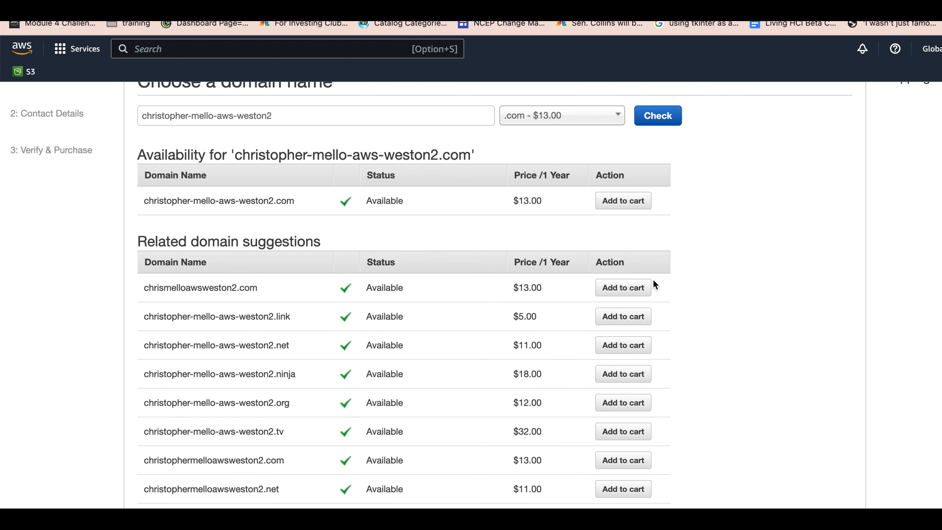
pyautogui.click(635, 317)
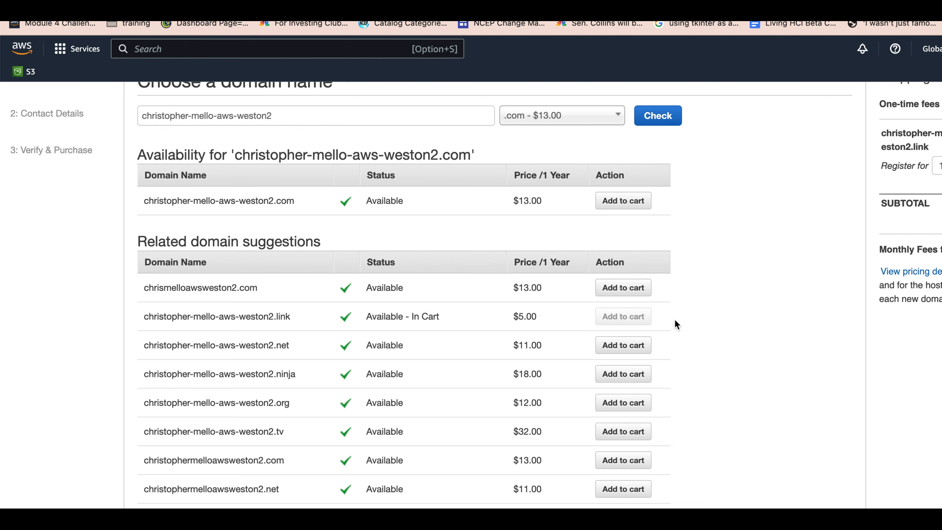
pyautogui.scroll(-4, 675, 320)
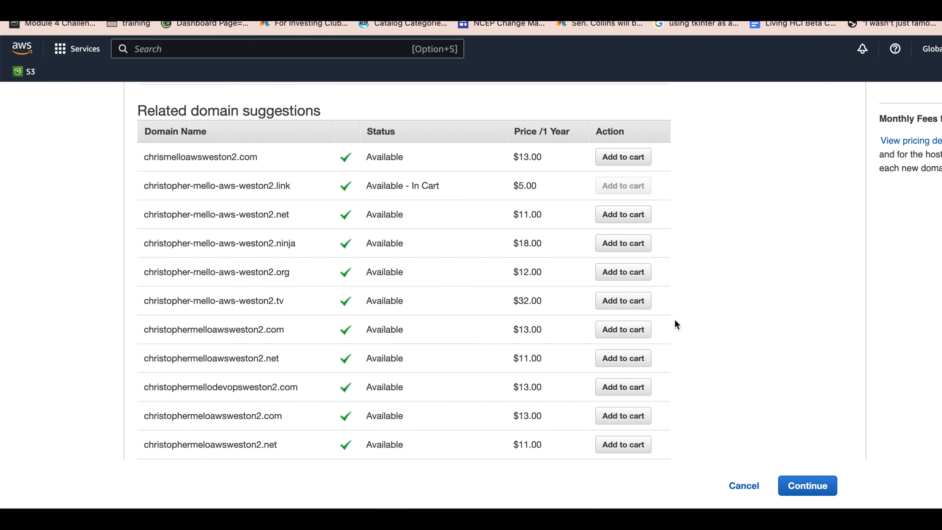
pyautogui.click(810, 488)
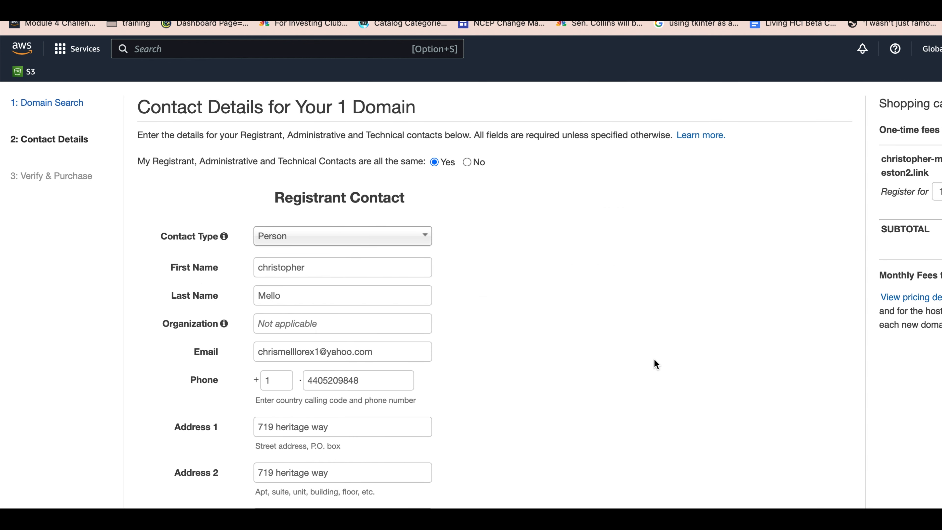
# Step: Accept the prefilled registrant contact details with privacy protection enabled and proceed to the verification page
pyautogui.scroll(-5, 605, 297)
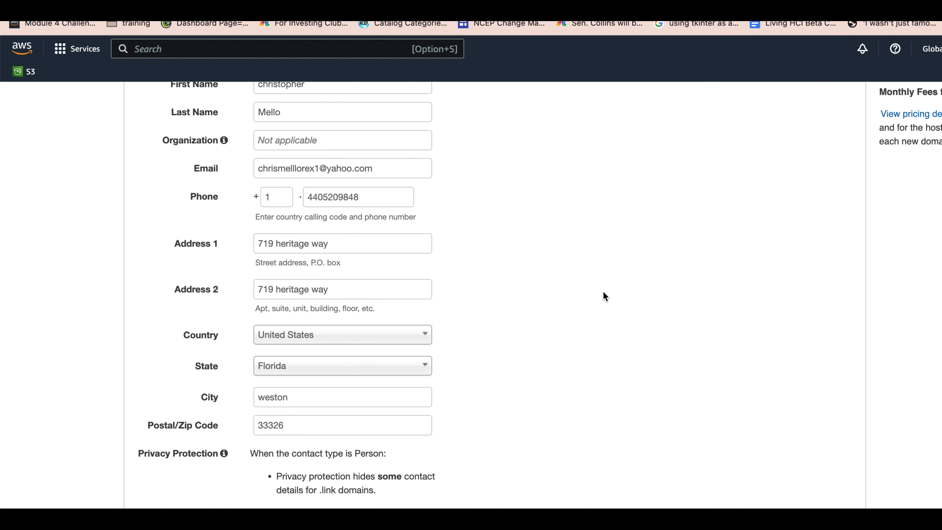
pyautogui.scroll(-2, 605, 297)
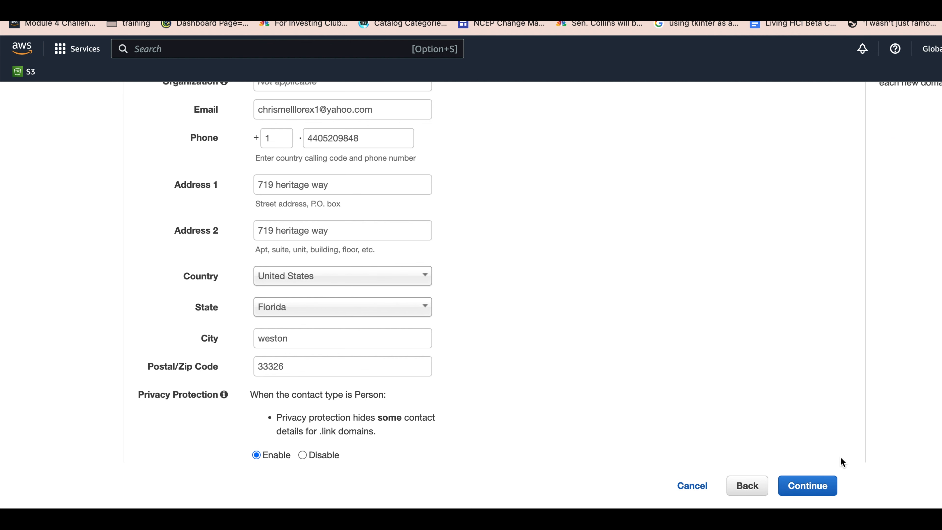
pyautogui.click(805, 485)
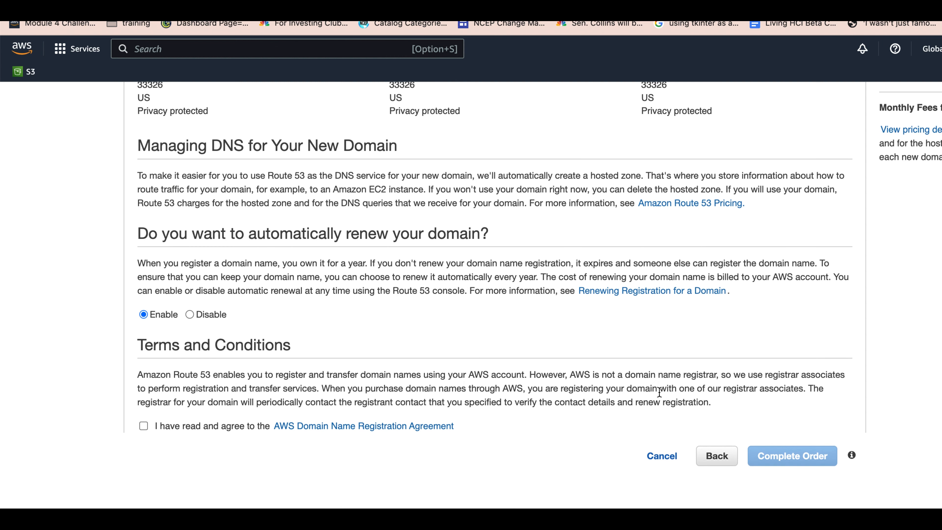
# Step: Review the contact details and accept the AWS Domain Name Registration Agreement, keeping automatic renewal enabled
pyautogui.moveTo(497, 455); pyautogui.dragTo(534, 280)
pyautogui.click(539, 282)
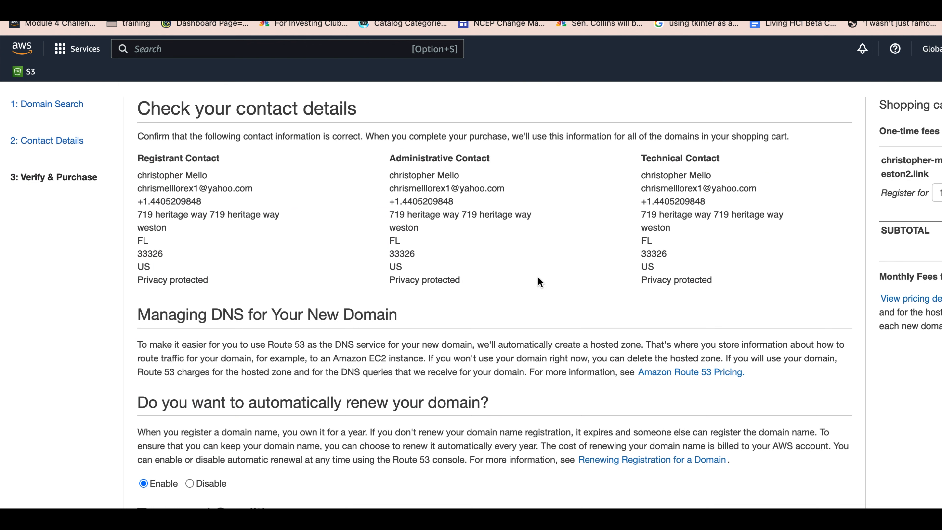
pyautogui.scroll(-5, 540, 282)
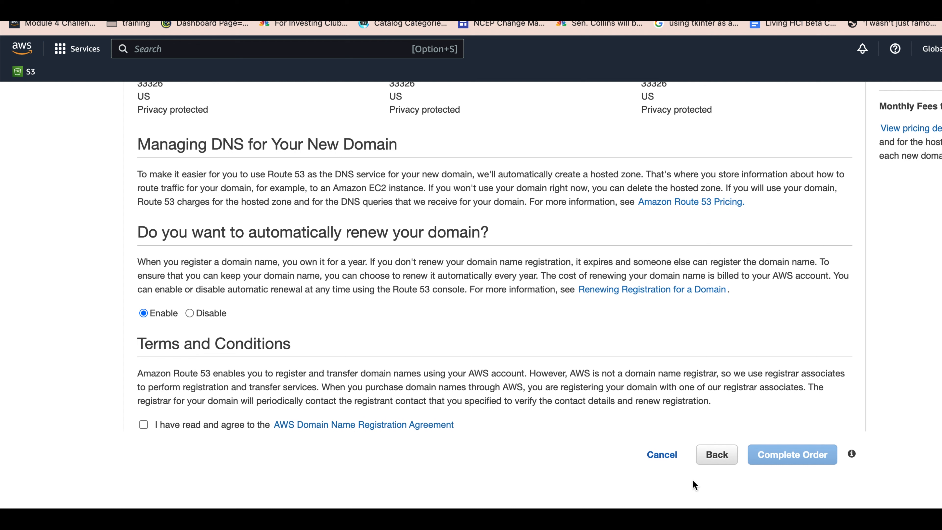
pyautogui.click(143, 424)
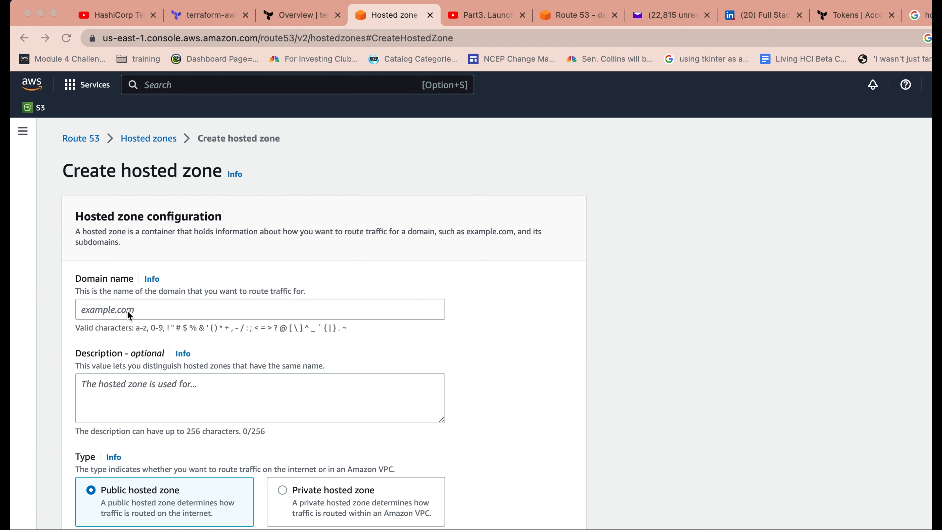
# Step: Paste the copied .link domain name as the domain name of the new hosted zone
pyautogui.click(104, 309)
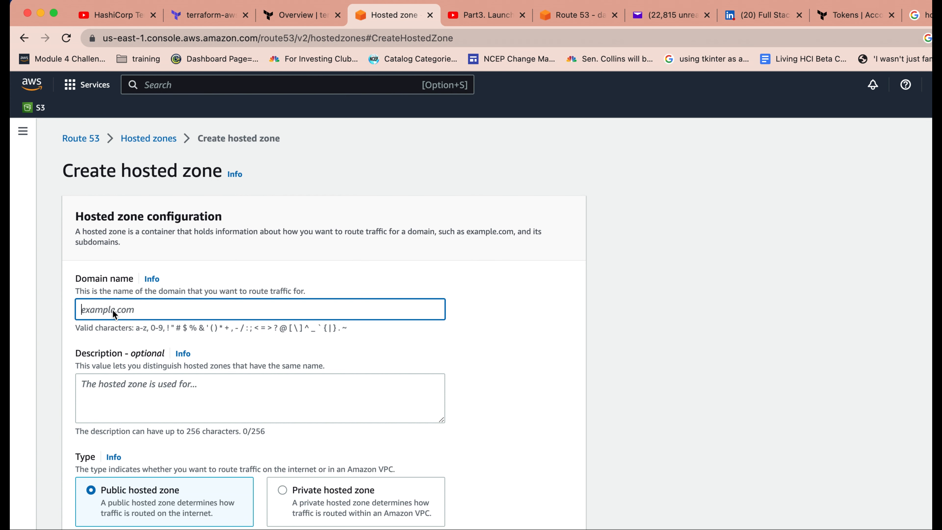
pyautogui.rightClick(112, 310)
pyautogui.click(148, 403)
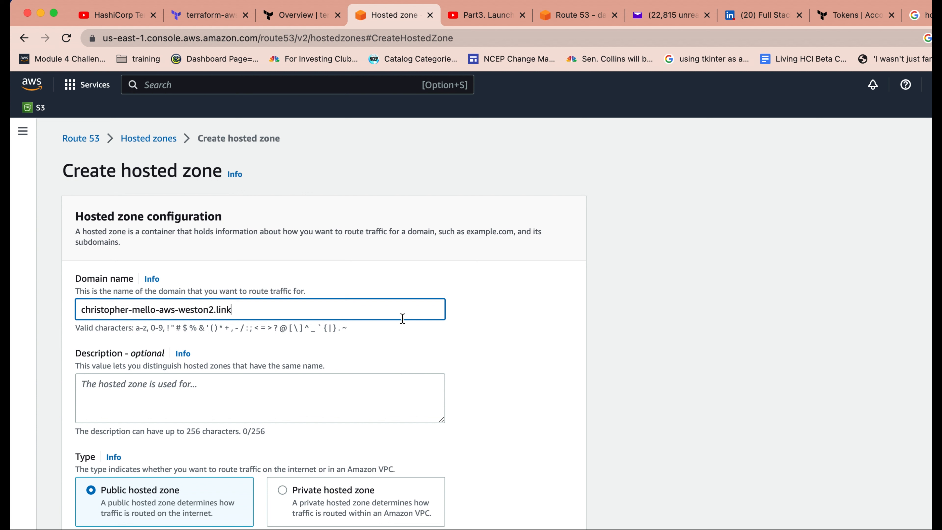
# Step: Describe the hosted zone as "form for rds sql data" and create it as a public hosted zone without tags
pyautogui.click(226, 386)
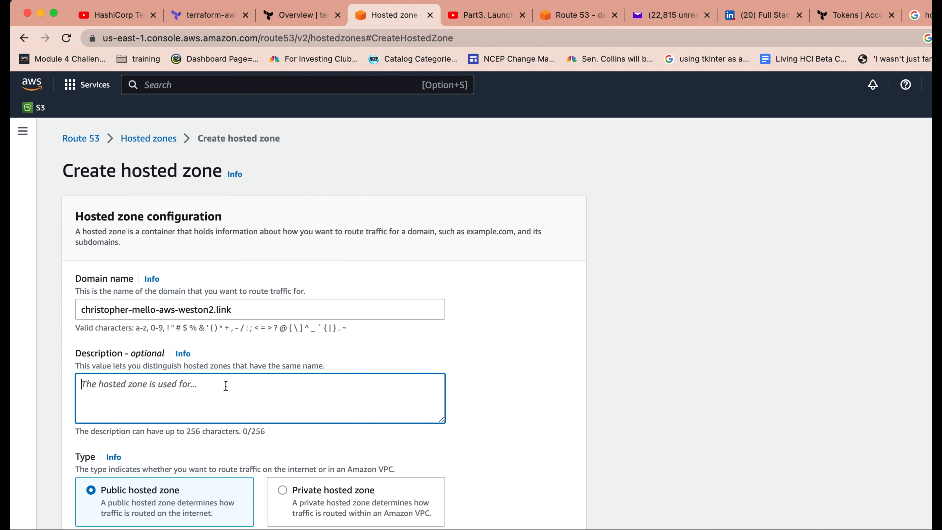
pyautogui.write('form ')
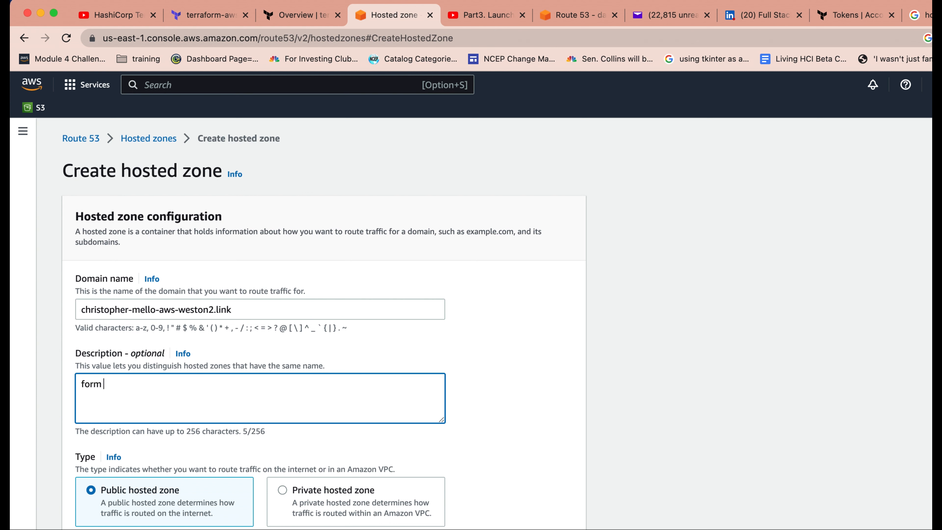
pyautogui.write('for rds sql data')
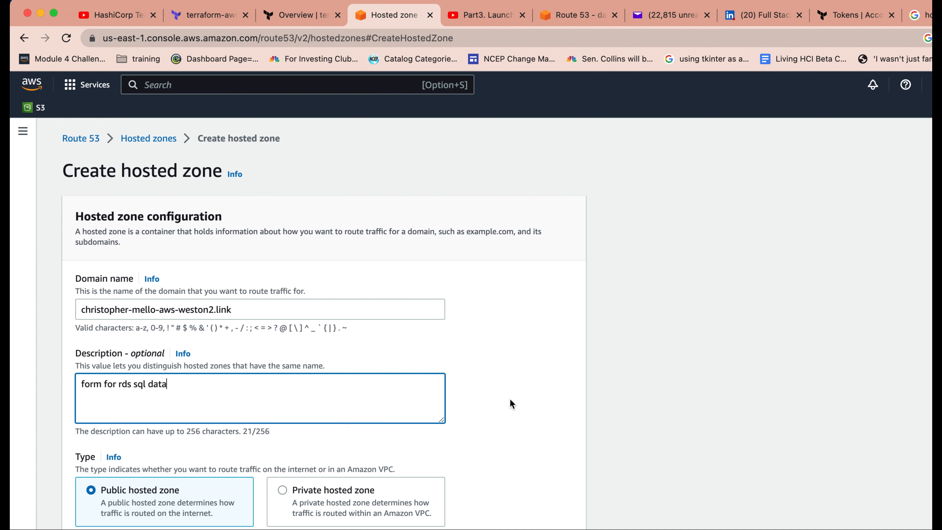
pyautogui.click(677, 415)
pyautogui.scroll(-5, 677, 415)
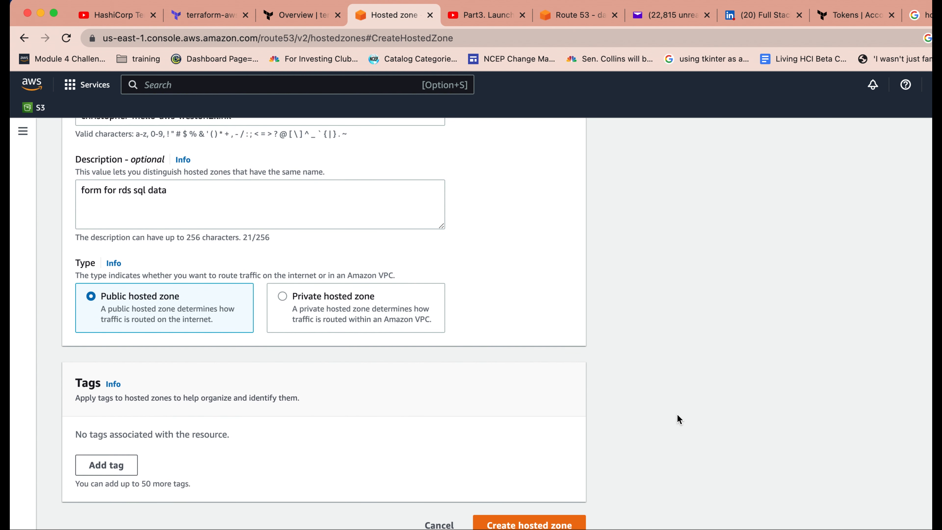
pyautogui.click(552, 525)
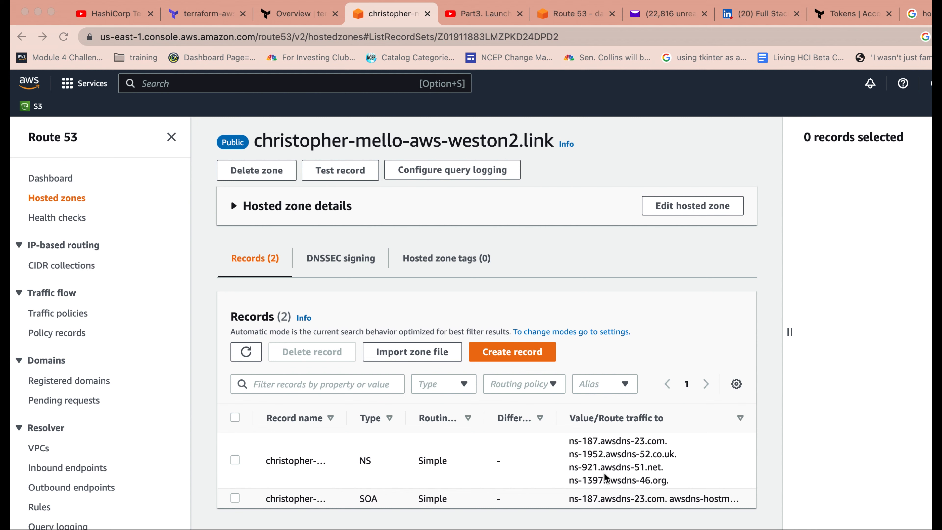
# Step: Start an A record for the zone's root domain with the value 35.171.148.220, keeping the TTL of 300 seconds and simple routing
pyautogui.click(523, 353)
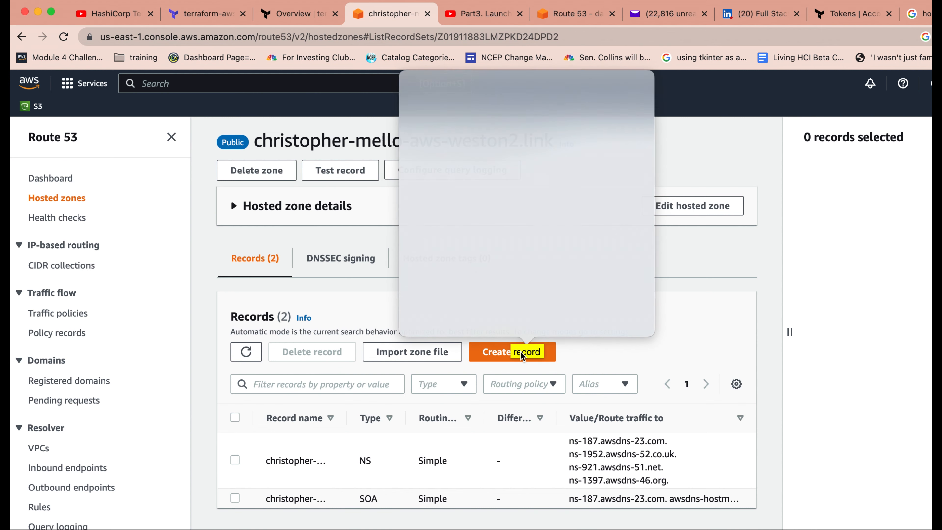
pyautogui.click(523, 353)
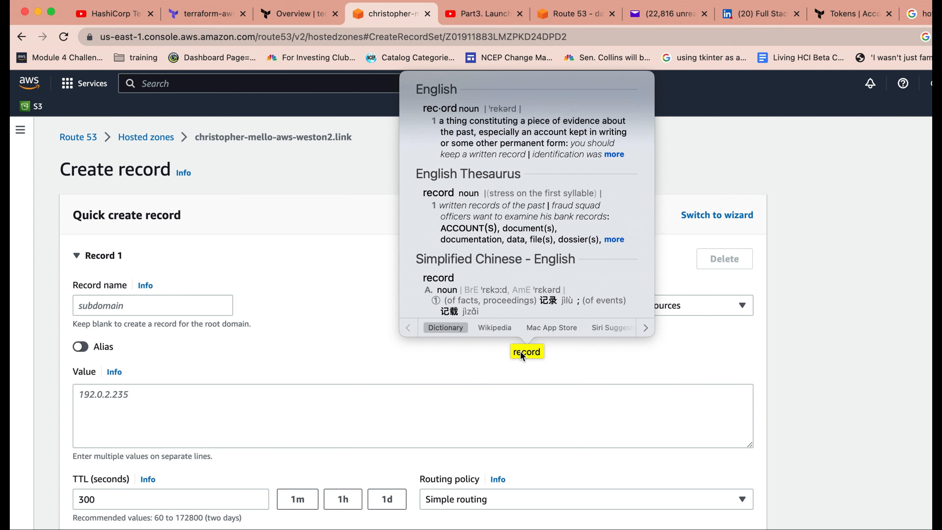
pyautogui.click(355, 182)
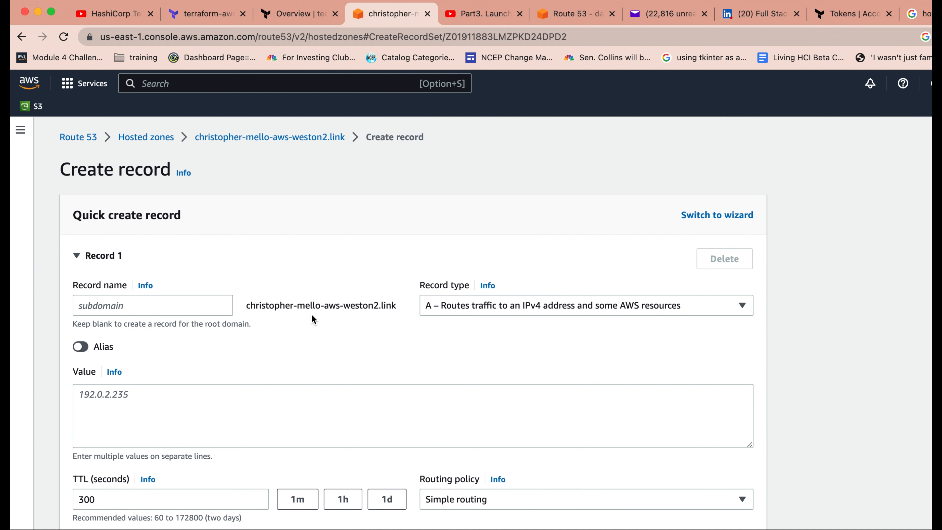
pyautogui.click(168, 401)
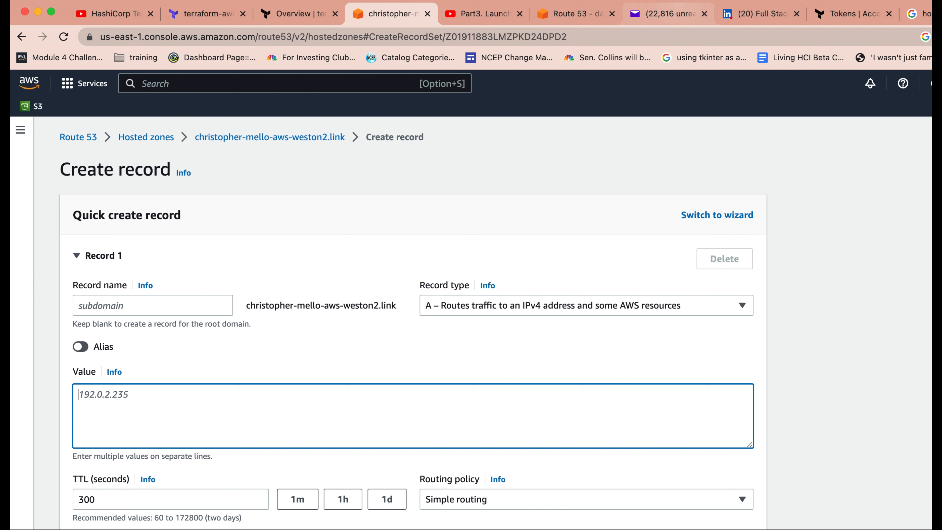
pyautogui.rightClick(131, 401)
pyautogui.click(165, 439)
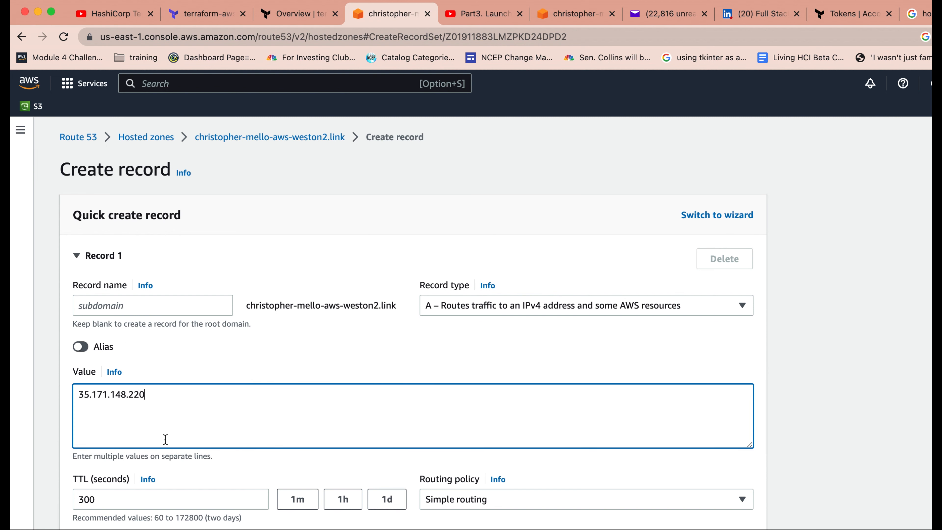
pyautogui.click(857, 373)
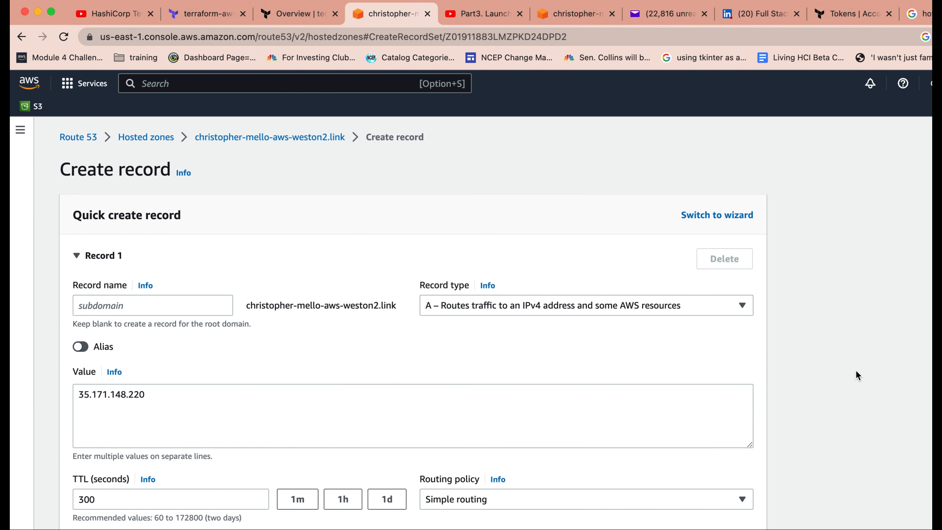
pyautogui.scroll(-5, 858, 374)
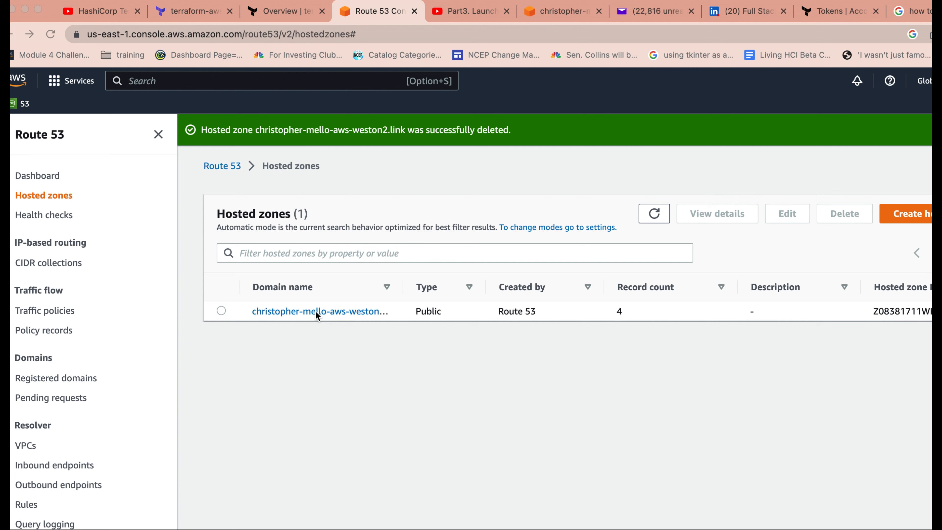
# Step: Review the editable settings of the existing .link hosted zone without changing them, and open its list of records
pyautogui.click(221, 311)
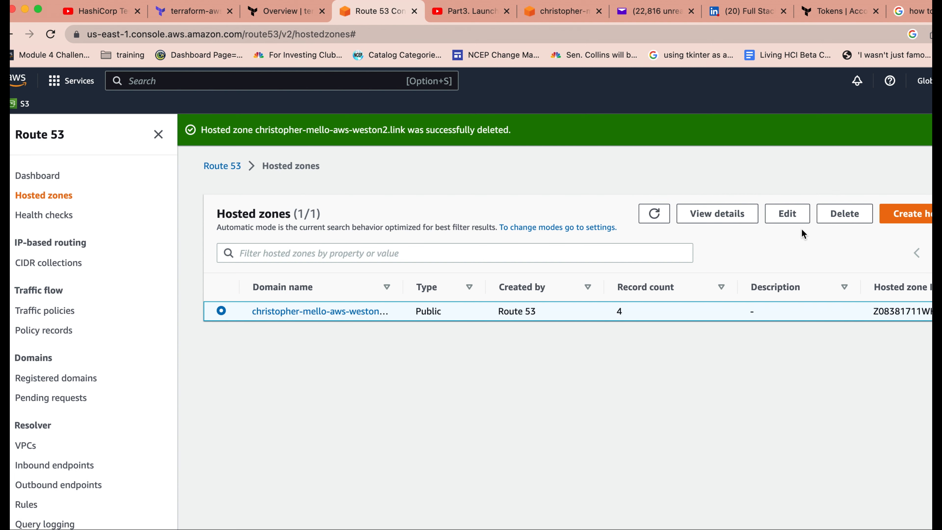
pyautogui.click(788, 217)
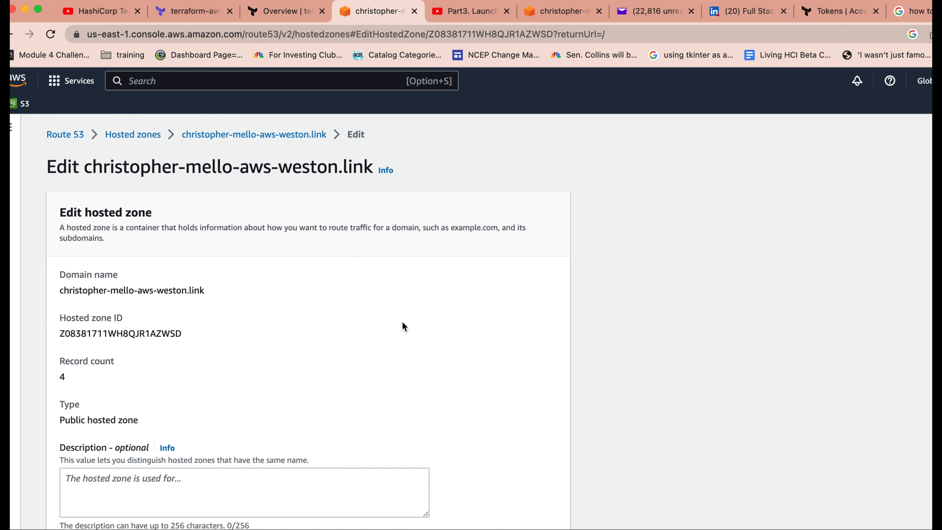
pyautogui.scroll(-2, 404, 326)
pyautogui.scroll(-5, 404, 327)
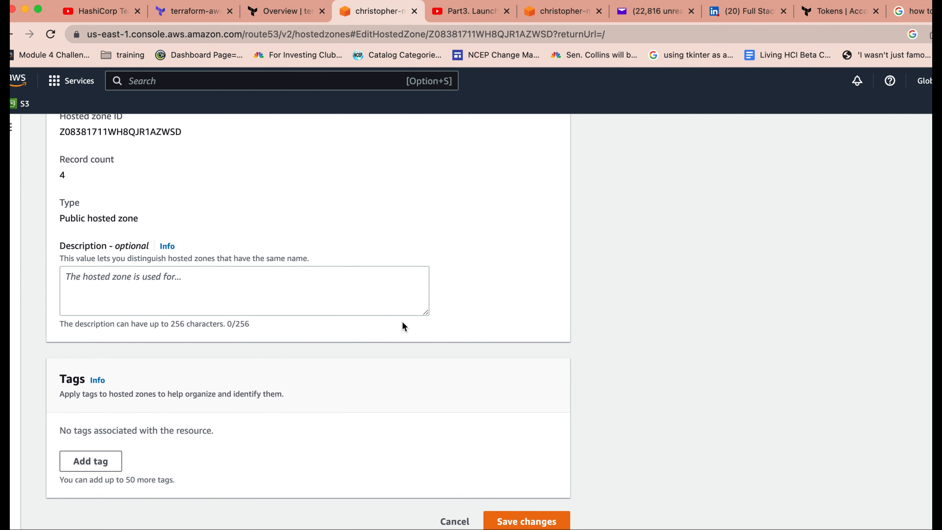
pyautogui.click(12, 34)
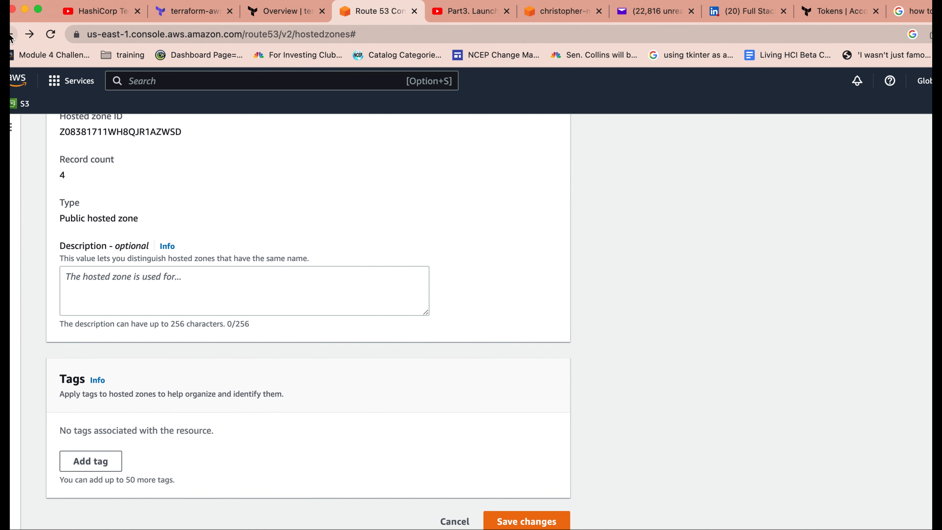
pyautogui.click(362, 281)
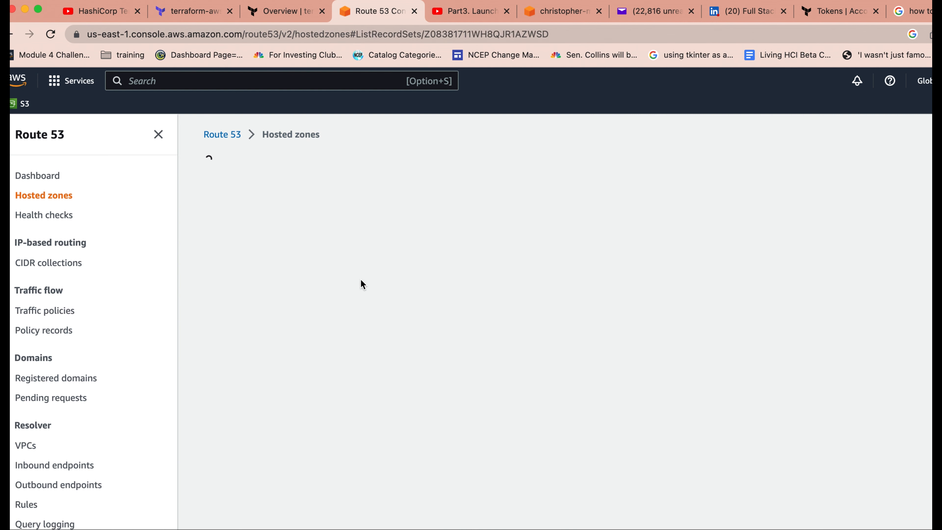
pyautogui.scroll(-2, 480, 340)
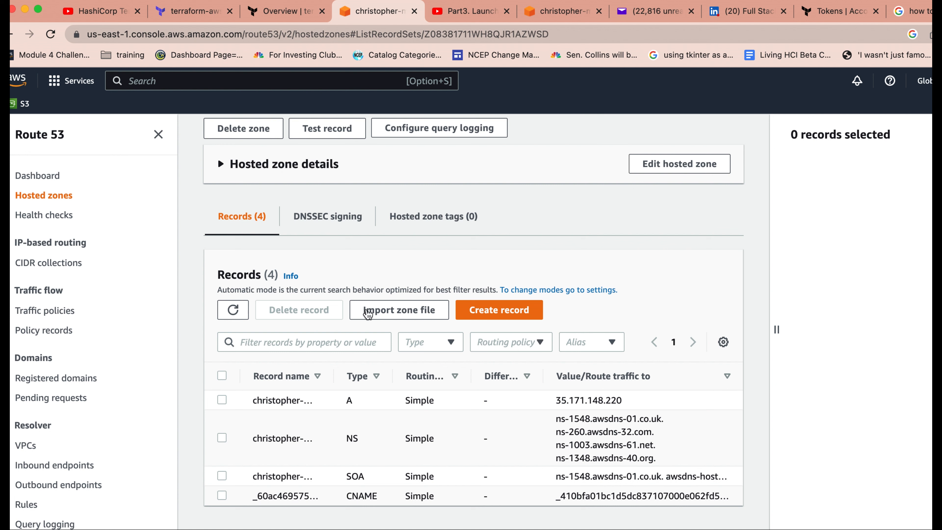
# Step: Browse to the index.html page of the existing .link domain to check that it serves the website
pyautogui.moveTo(557, 34); pyautogui.dragTo(129, 27)
pyautogui.press('BackSpace')
pyautogui.press('BackSpace')
pyautogui.press('BackSpace')
pyautogui.press('BackSpace')
pyautogui.press('BackSpace')
pyautogui.press('BackSpace')
pyautogui.press('BackSpace')
pyautogui.press('BackSpace')
pyautogui.press('BackSpace')
pyautogui.press('BackSpace')
pyautogui.press('BackSpace')
pyautogui.press('BackSpace')
pyautogui.press('BackSpace')
pyautogui.press('BackSpace')
pyautogui.press('BackSpace')
pyautogui.press('BackSpace')
pyautogui.press('BackSpace')
pyautogui.press('BackSpace')
pyautogui.write('chr')
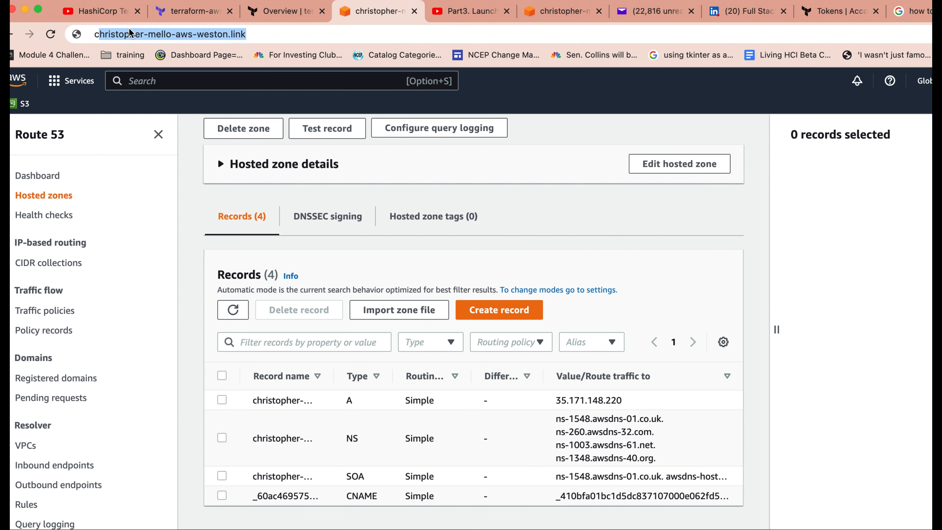
pyautogui.write('i')
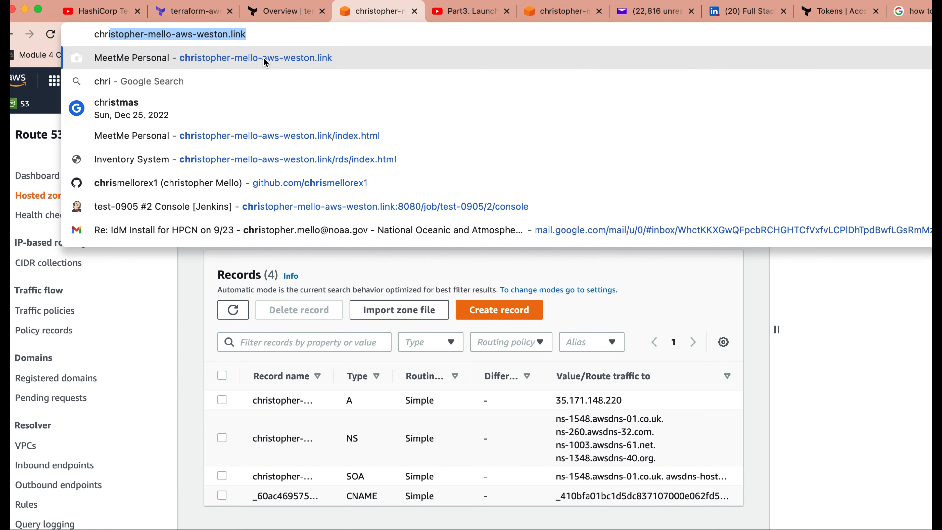
pyautogui.click(321, 137)
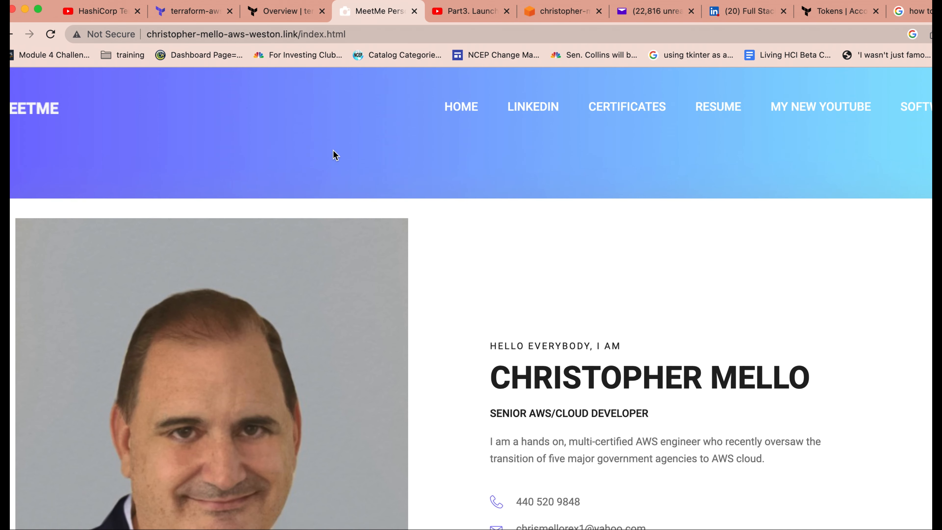